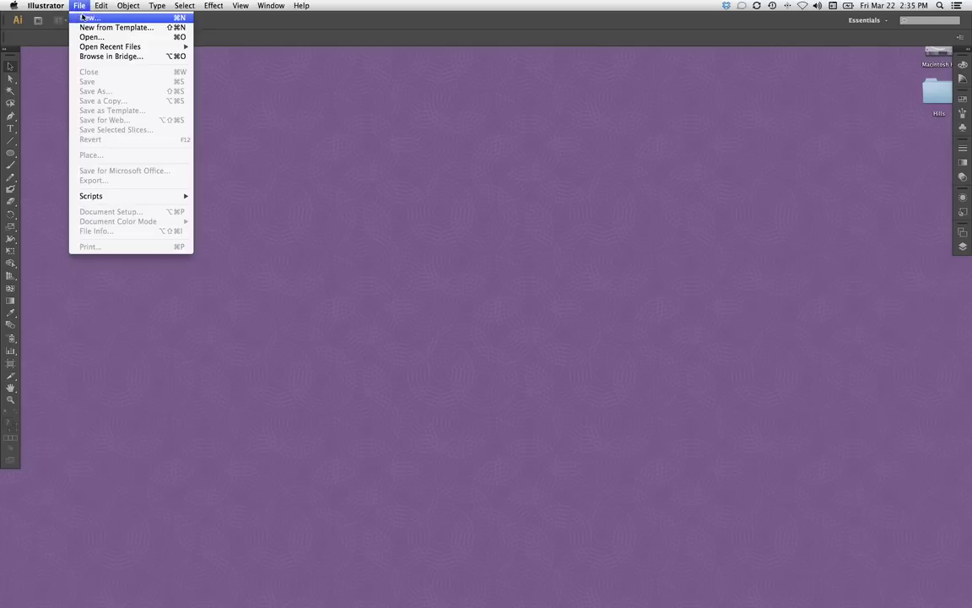
Create a new 15 by 15 inch document named 'hills'.
click(83, 17)
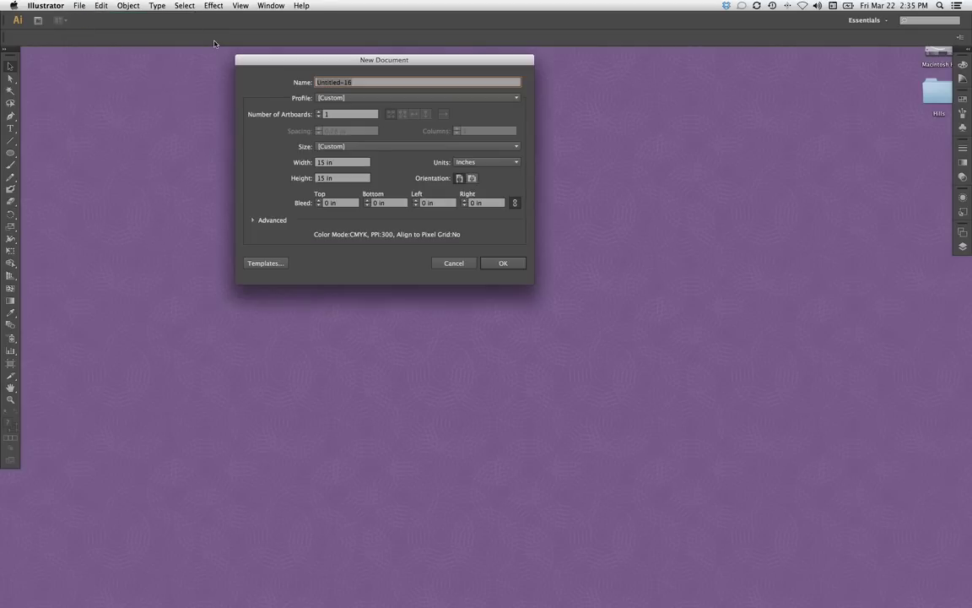
text(hills)
key(Return)
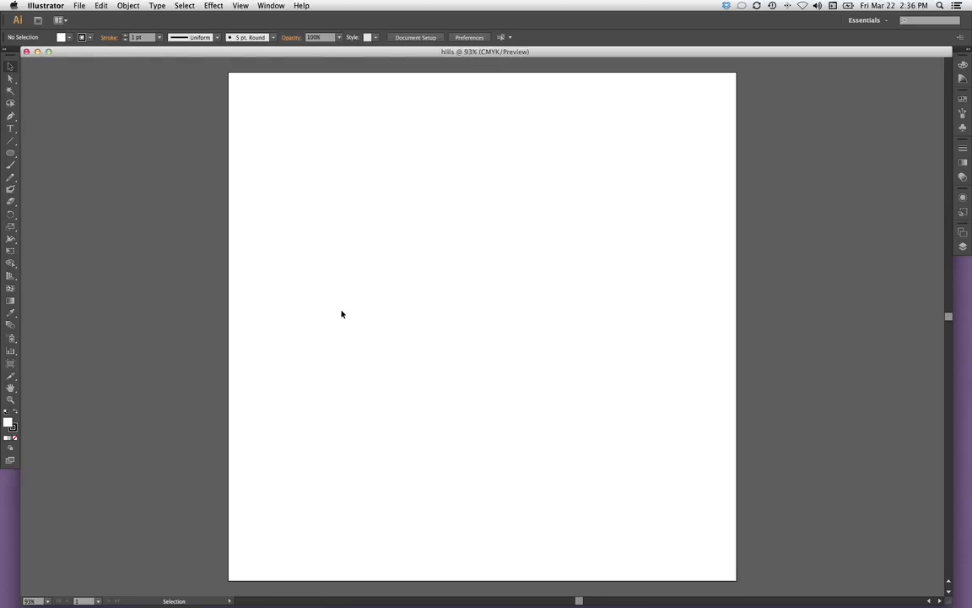
Draw a wide ellipse, about 14.65 by 5.29 in, across the artboard's bottom-left edge.
key(super+minus)
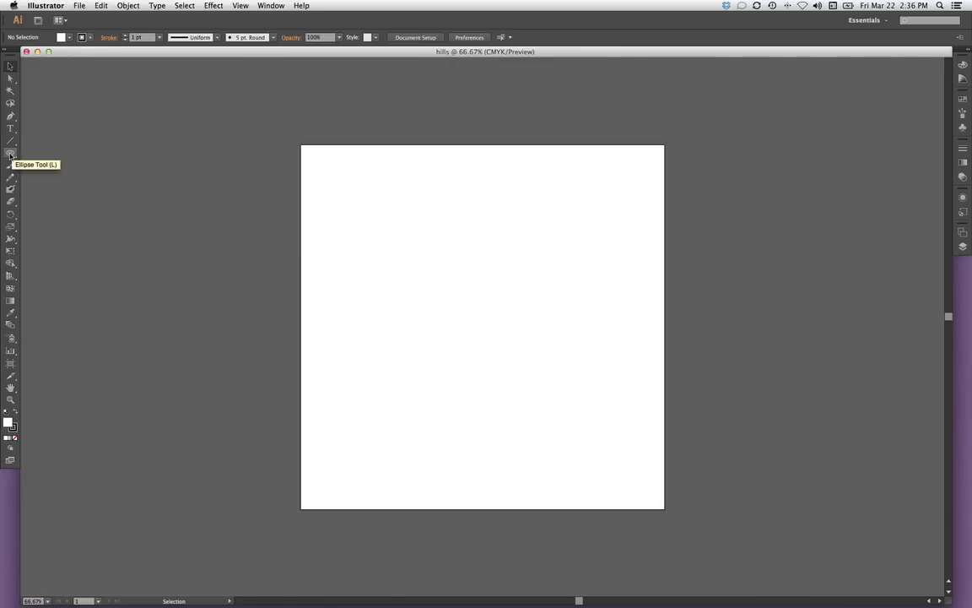
click(11, 154)
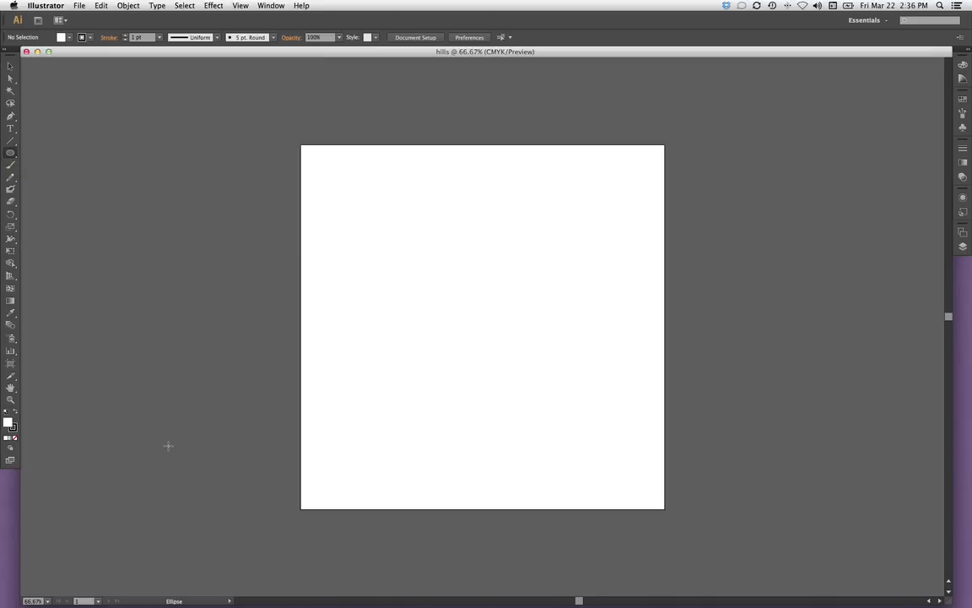
mouse_move(169, 444)
mouse_down()
mouse_move(308, 482)
mouse_move(525, 574)
mouse_move(552, 574)
mouse_up()
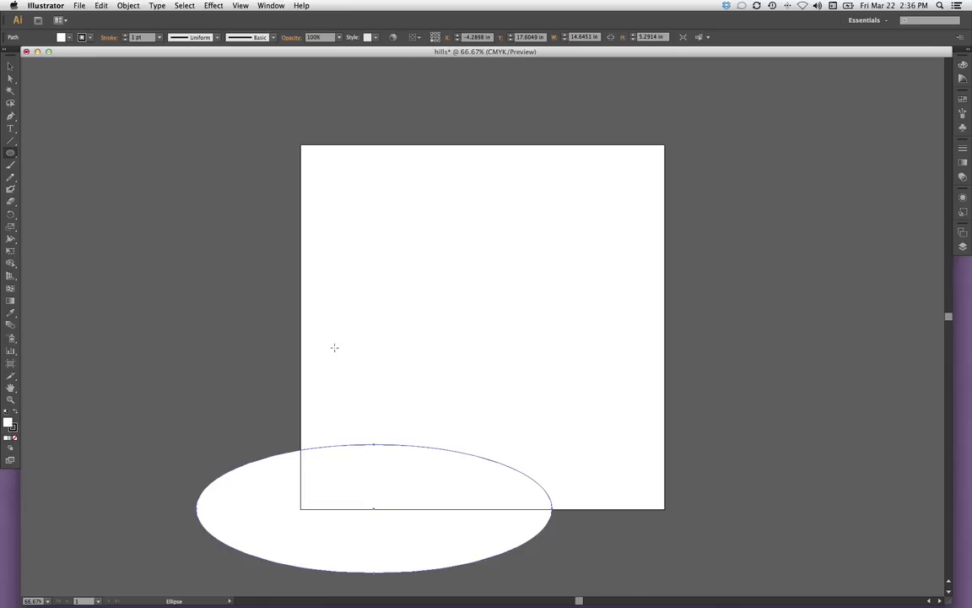
Fill the hill ellipse with a green swatch.
click(69, 40)
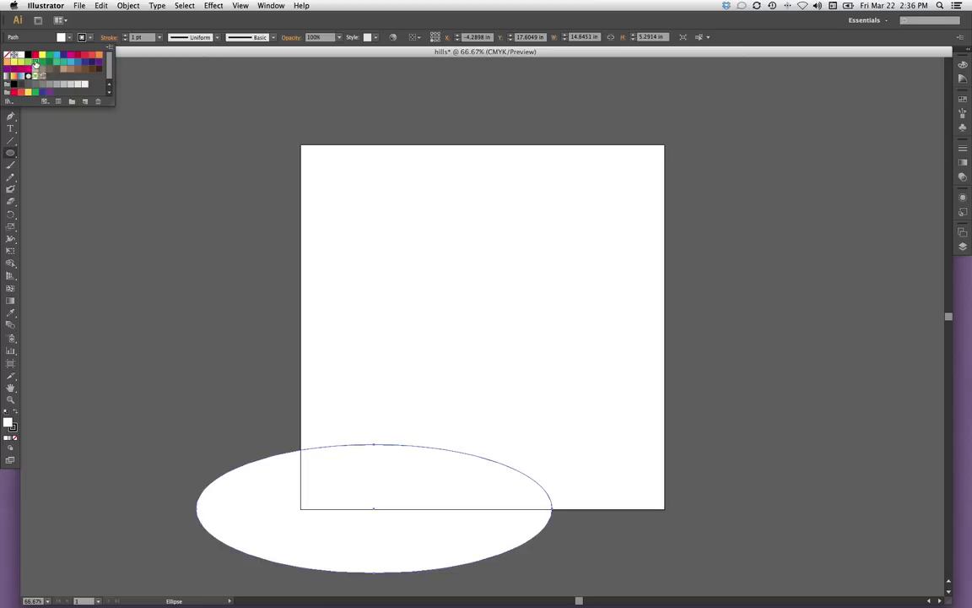
click(34, 62)
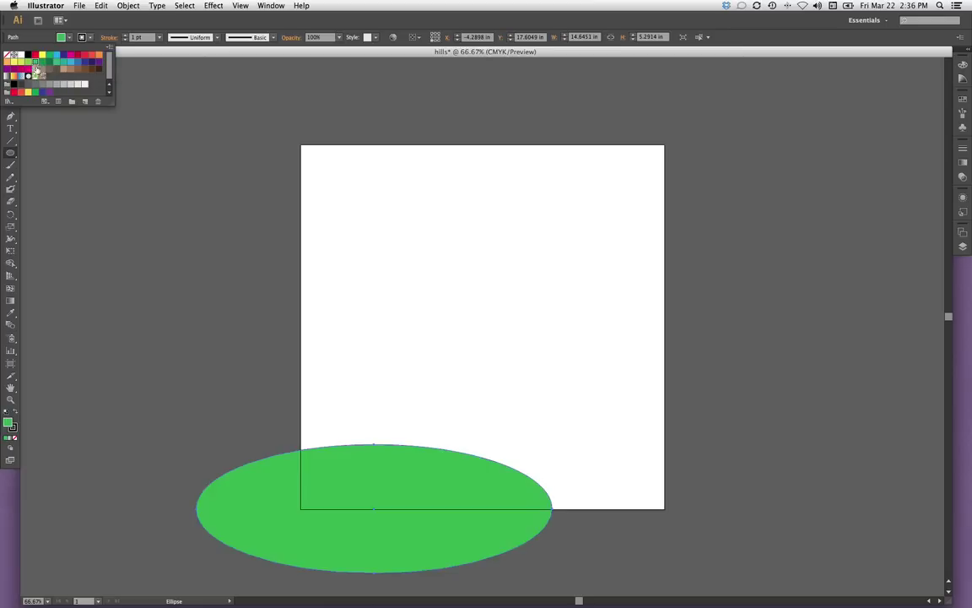
click(96, 129)
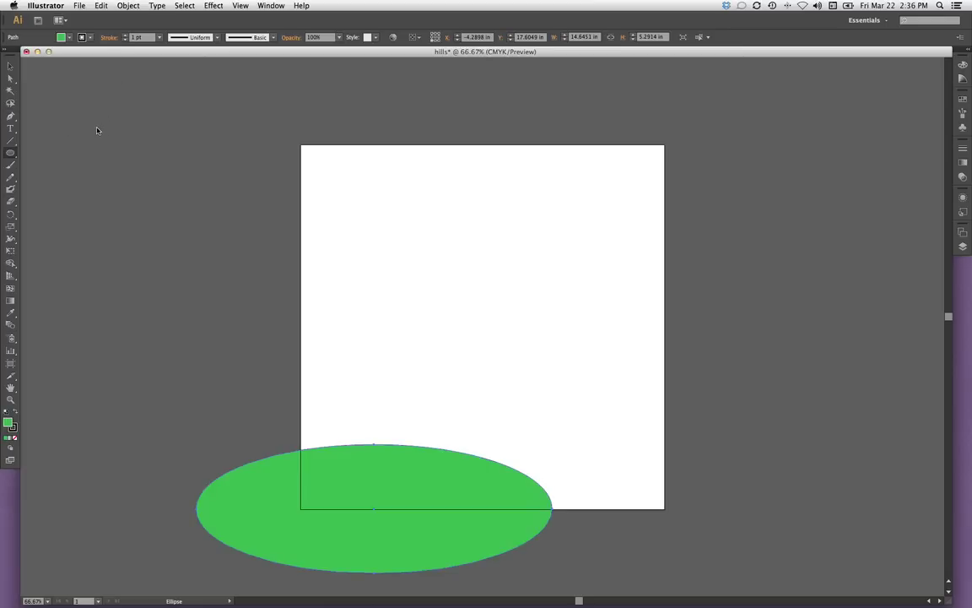
Raise the ellipse's stroke weight to 4 pt.
click(126, 36)
click(126, 35)
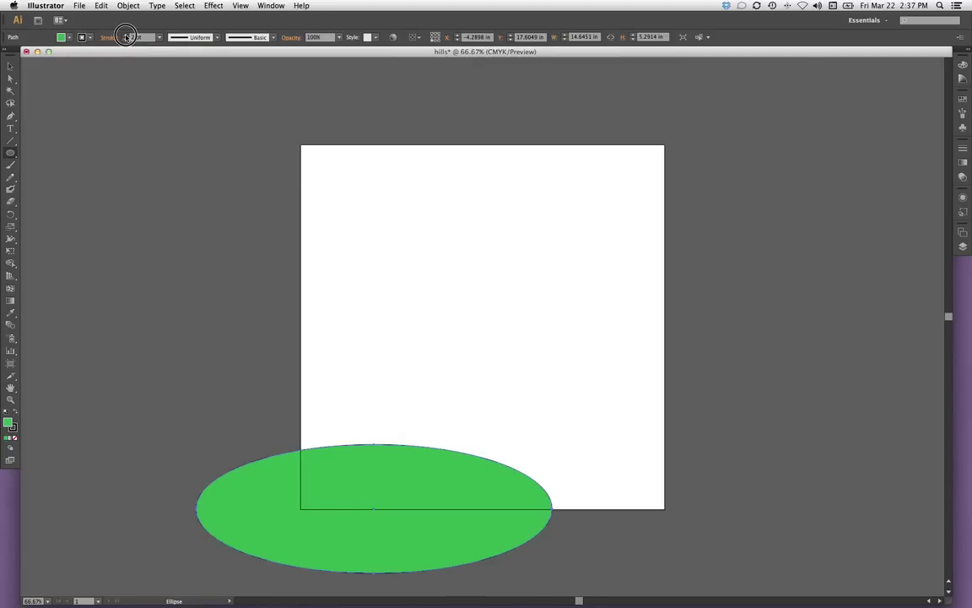
click(126, 36)
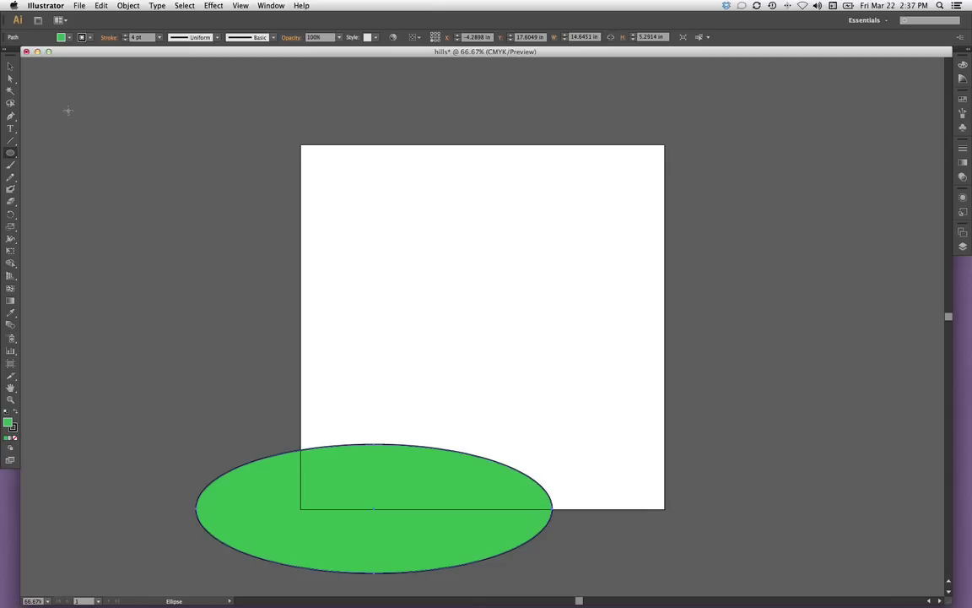
Alt-drag copies of the green hill, one to the lower right and one up to the left.
click(9, 66)
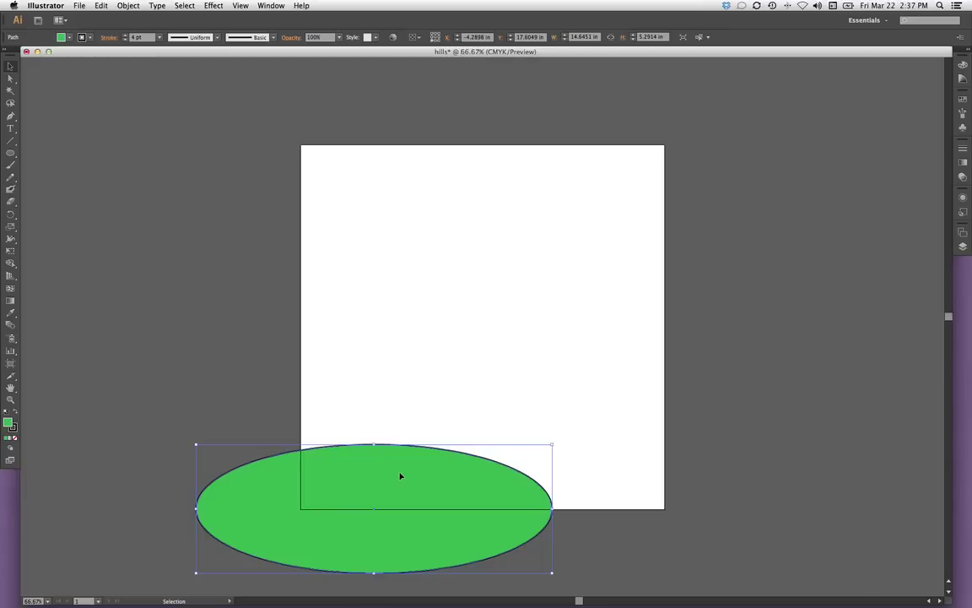
drag(399, 470, 619, 432)
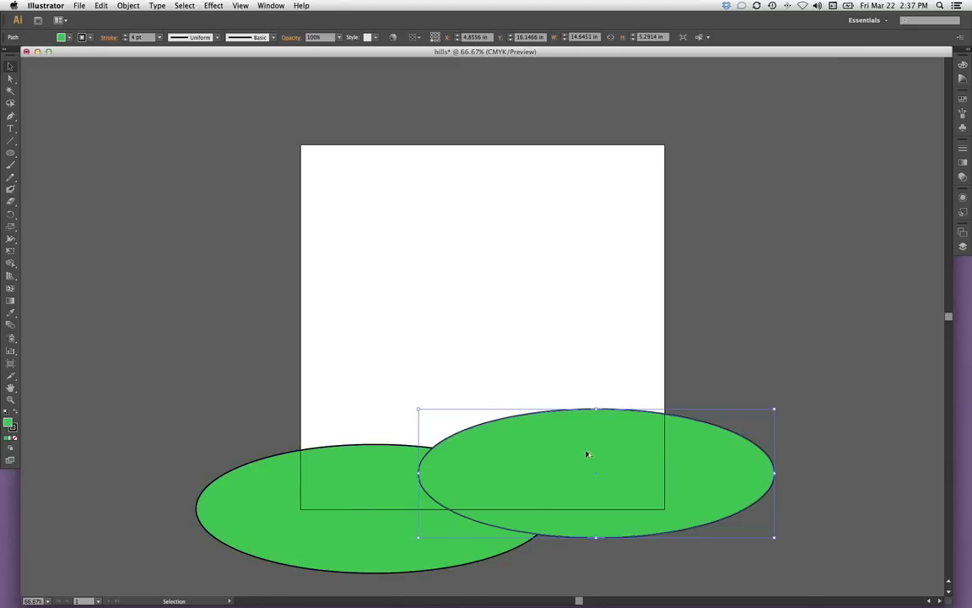
drag(584, 457, 368, 418)
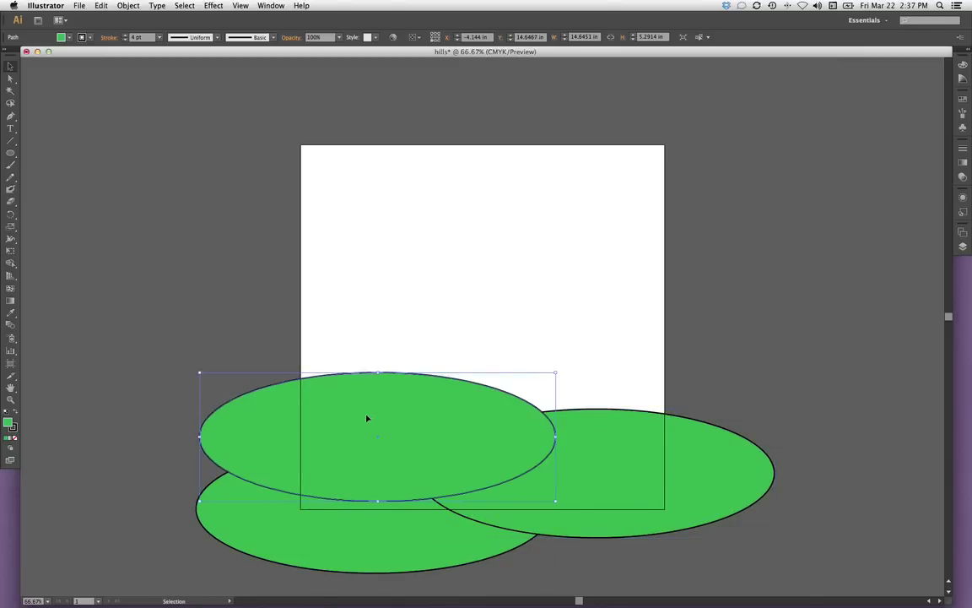
click(815, 558)
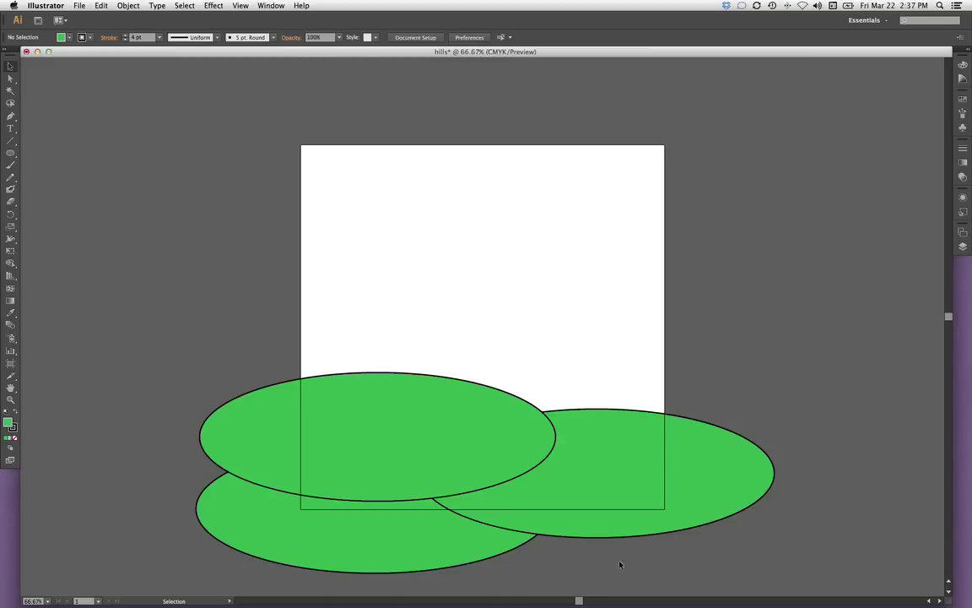
Send the upper-left hill backward twice so it sits behind both other hills.
click(424, 399)
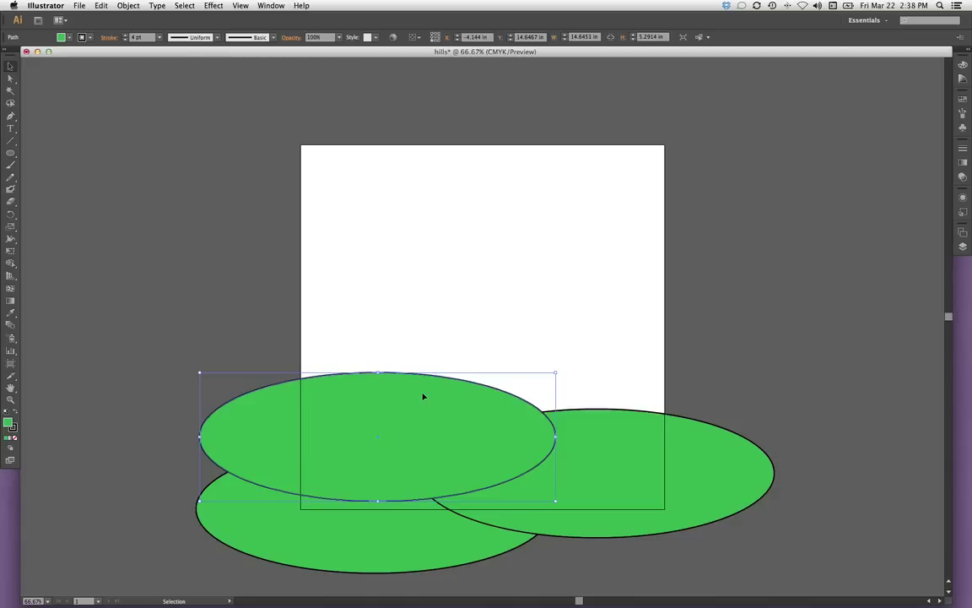
key(a)
key(super+bracketleft)
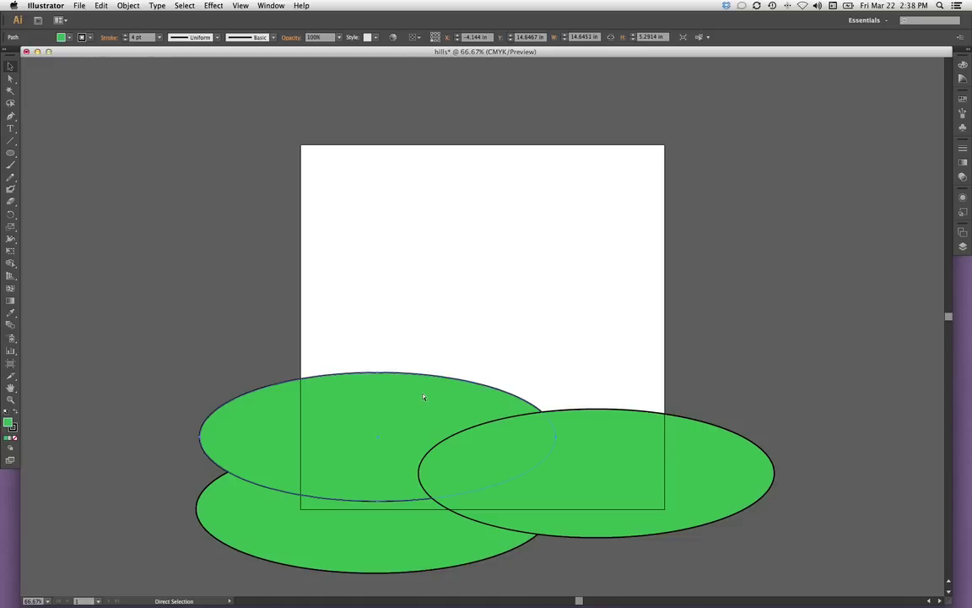
key(super+bracketleft)
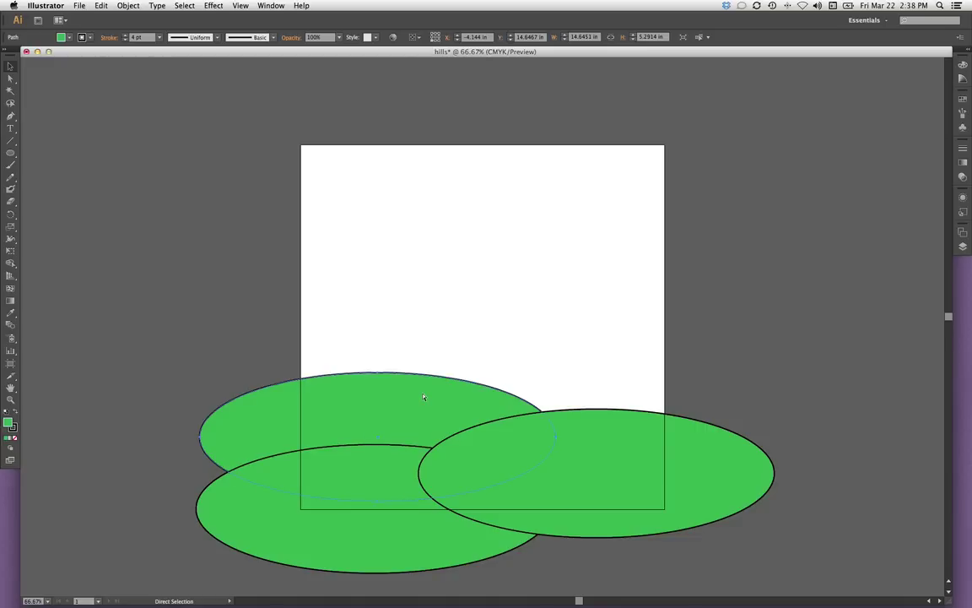
key(v)
click(821, 371)
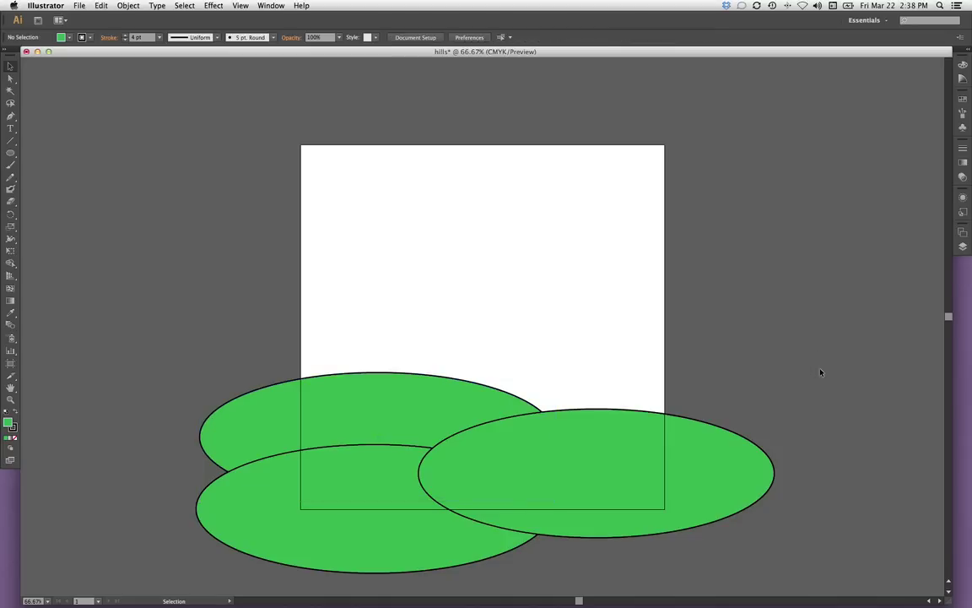
Send the right hill backward once, behind the lower-left hill.
click(728, 486)
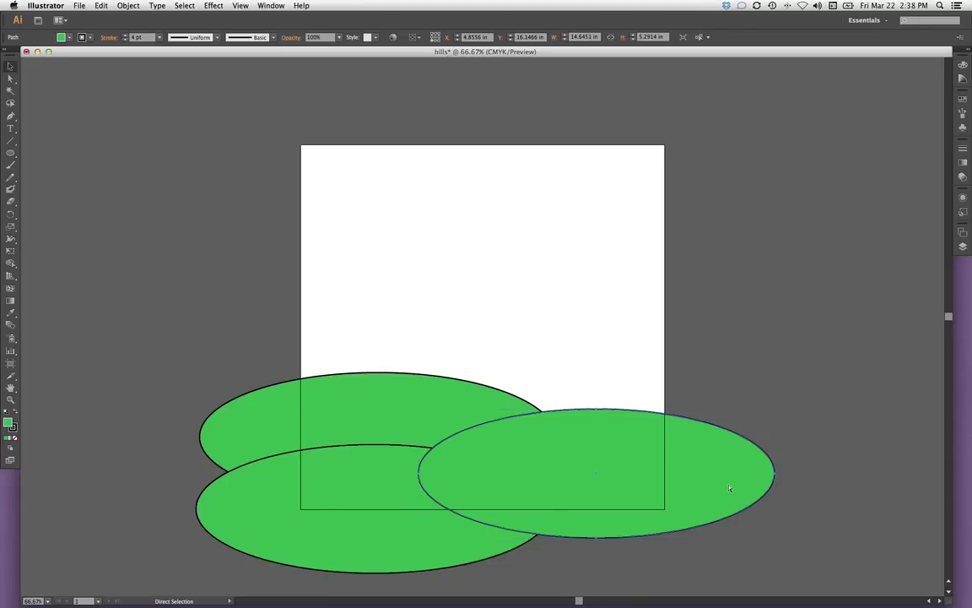
key(super+bracketleft)
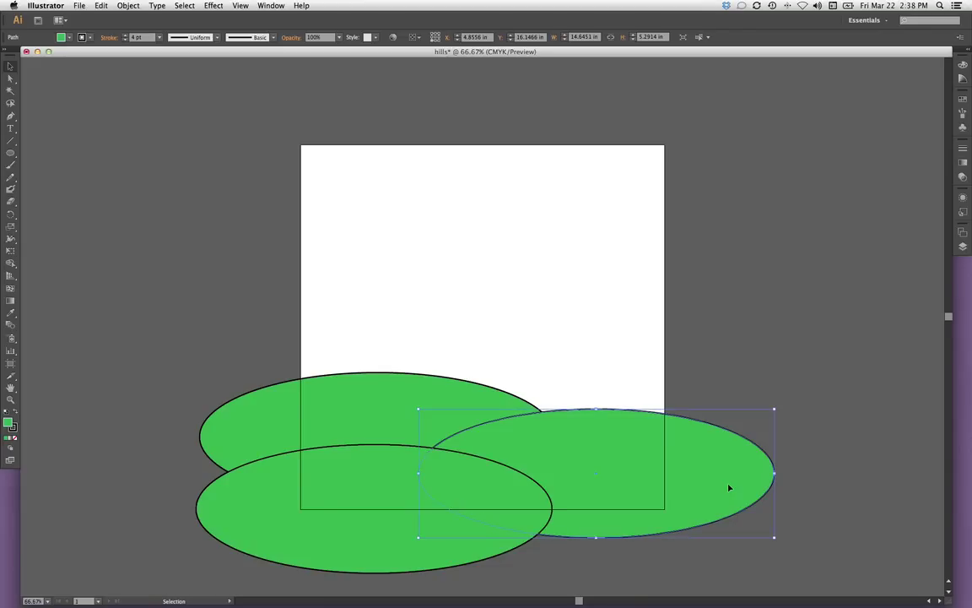
click(811, 372)
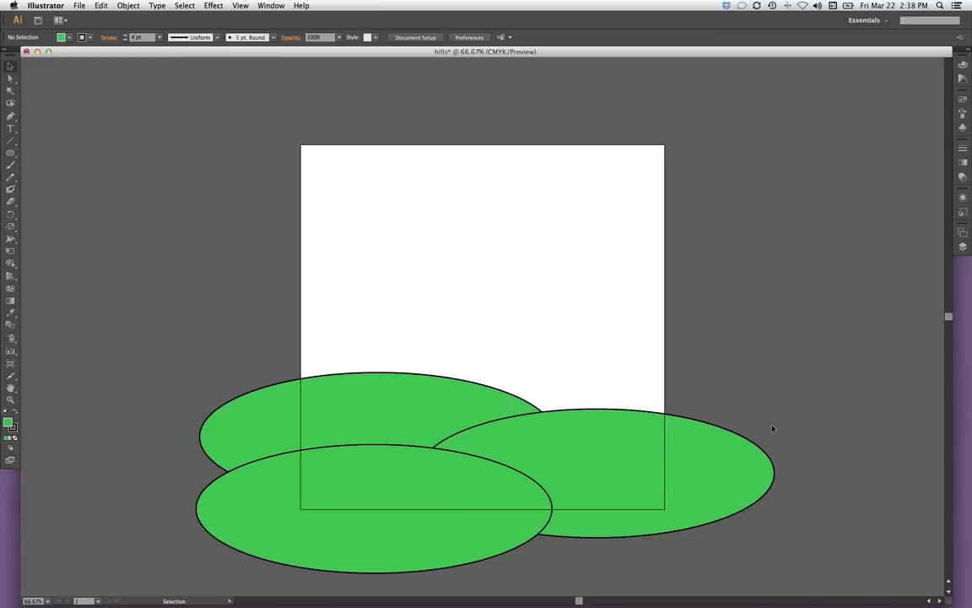
Recolour the right hill a light yellow-green.
click(722, 454)
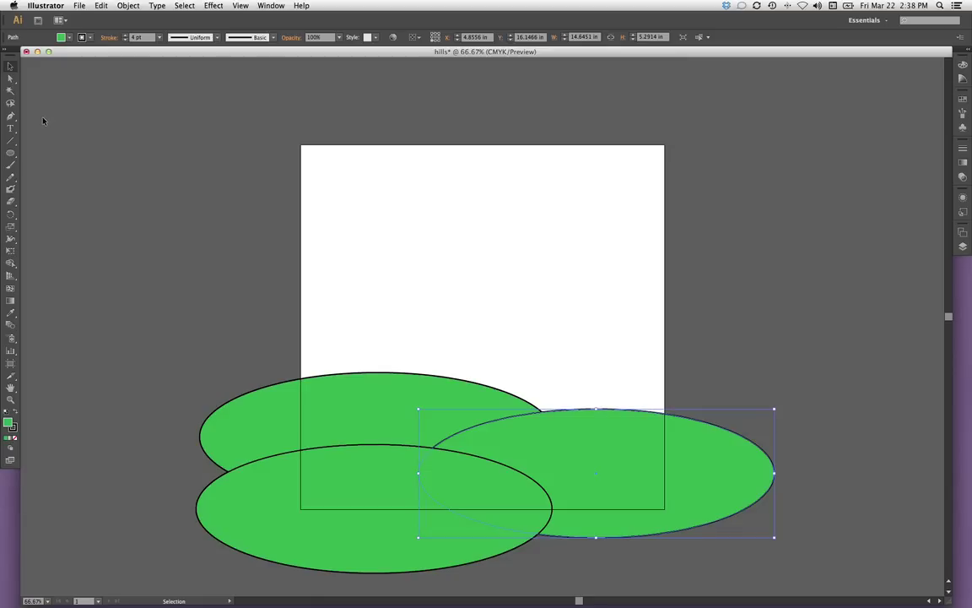
click(62, 37)
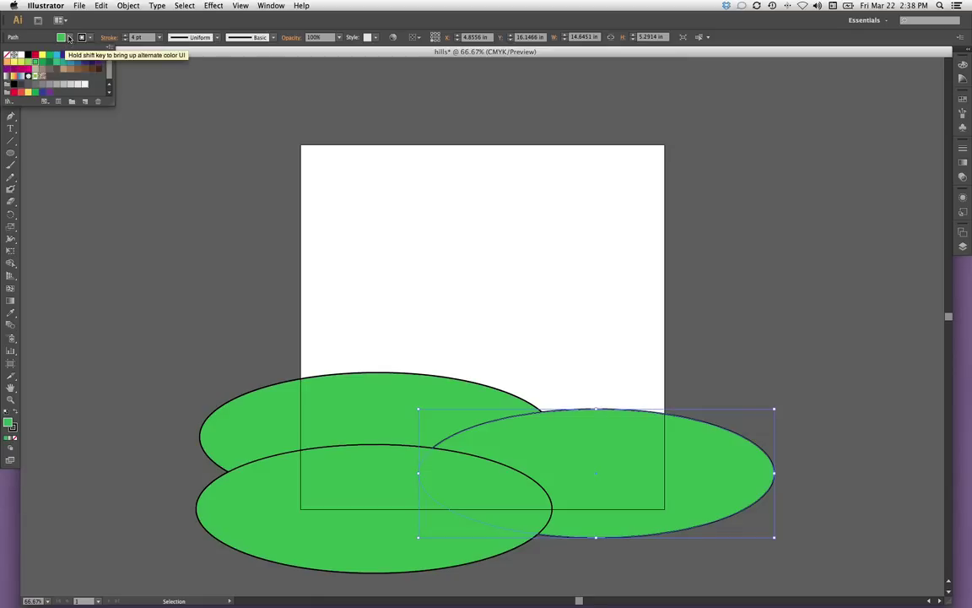
click(38, 75)
click(60, 157)
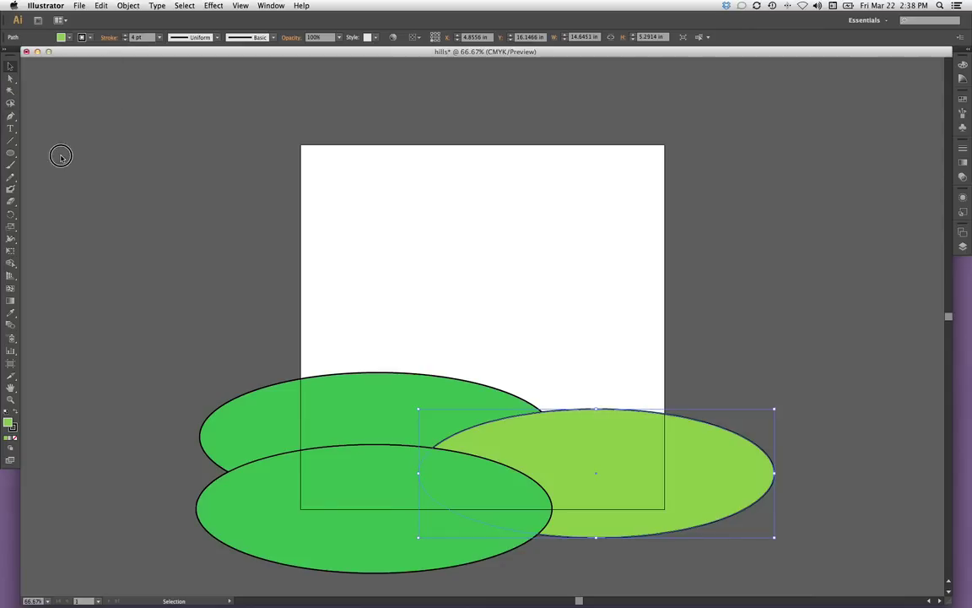
Give the back upper-left hill a dark green fill.
click(285, 389)
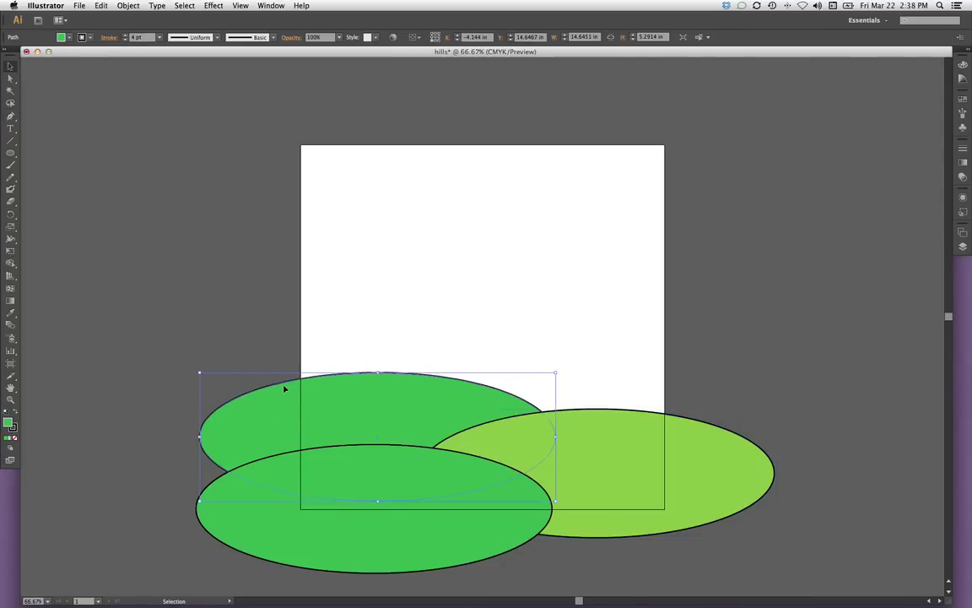
click(69, 38)
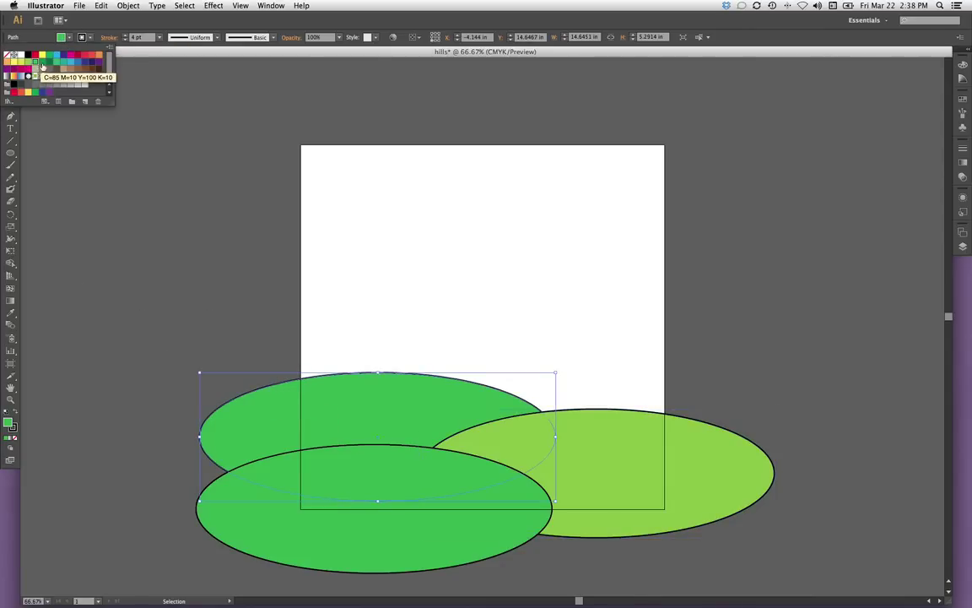
click(50, 62)
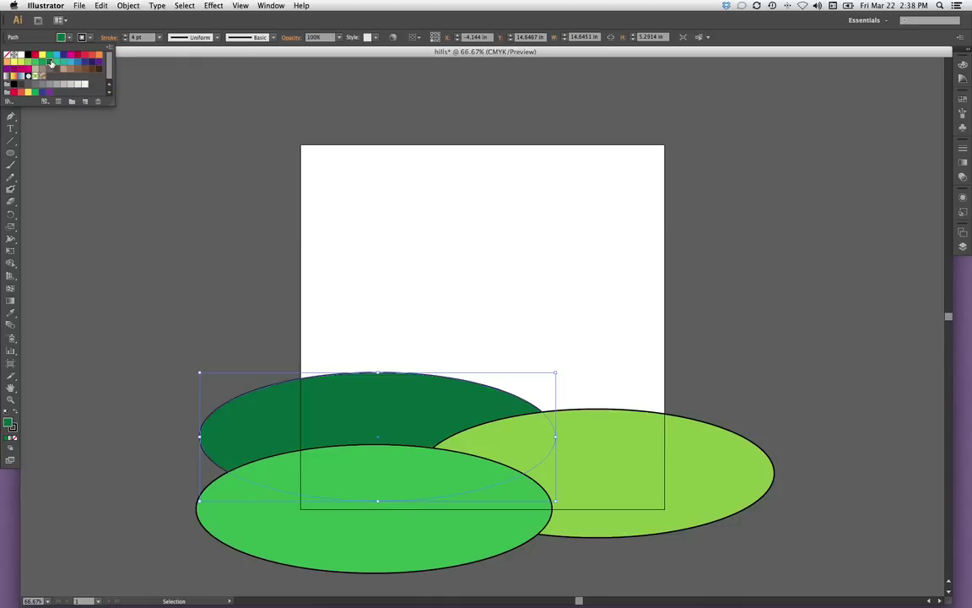
click(186, 314)
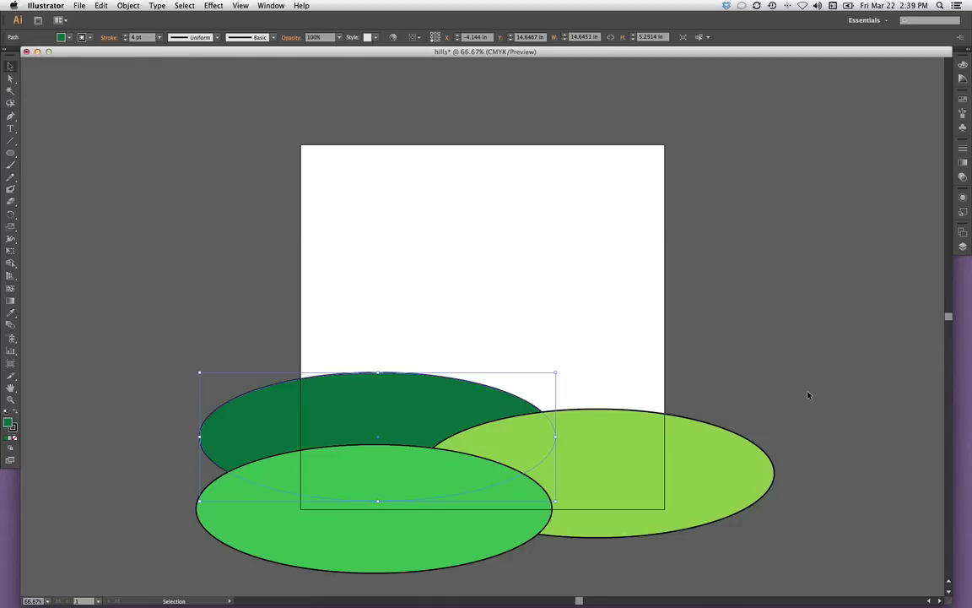
scroll(799, 385, down, 1)
scroll(799, 386, down, 1)
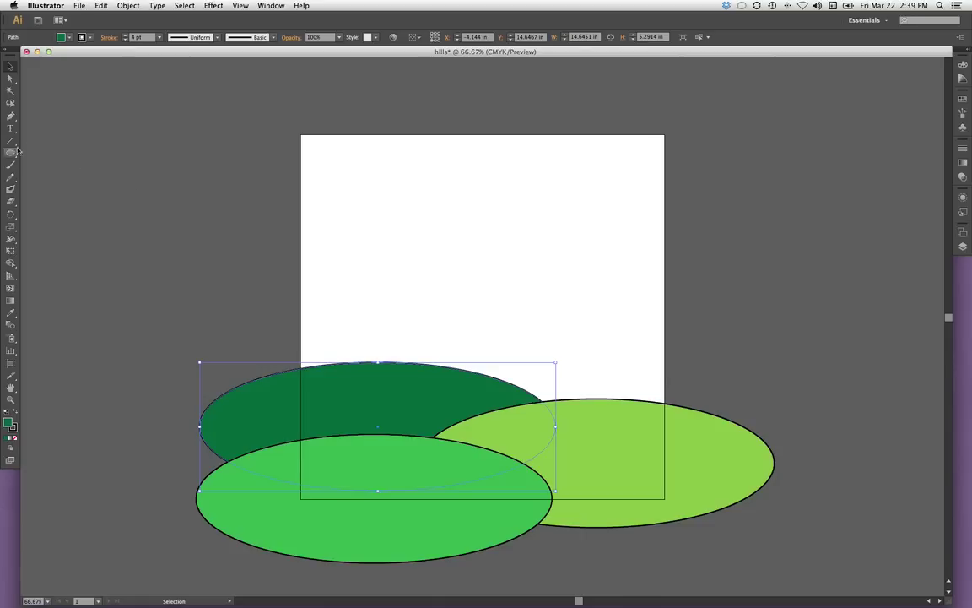
Draw a rectangle from the artboard's top-left to bottom-right corner and fill it cyan.
drag(12, 152, 38, 155)
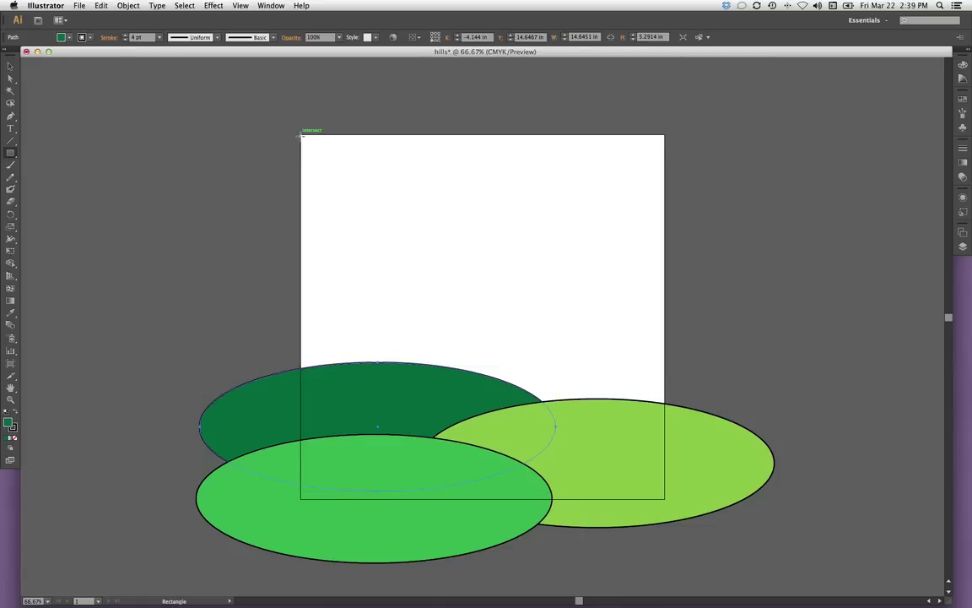
drag(301, 135, 471, 373)
drag(525, 410, 663, 498)
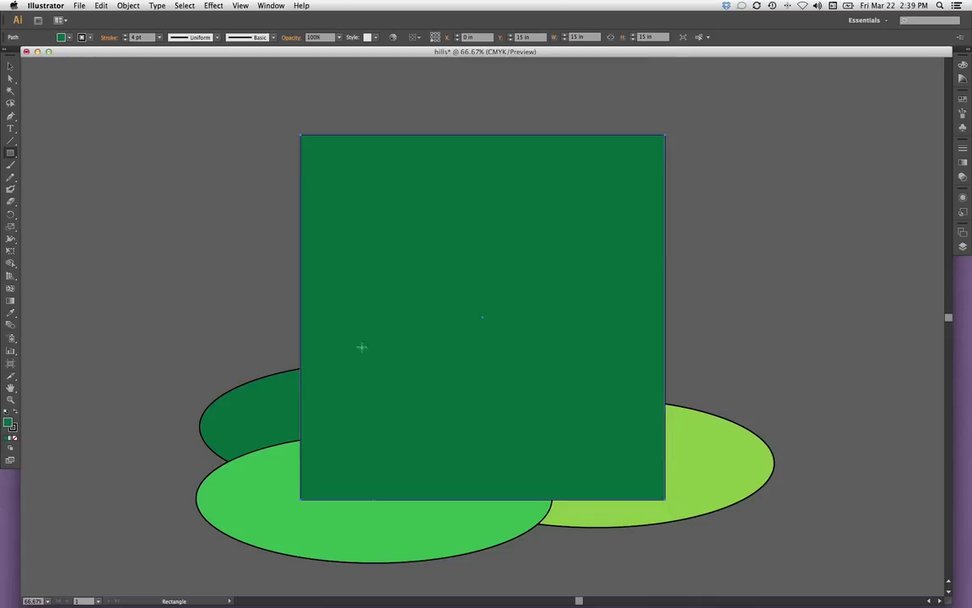
click(67, 38)
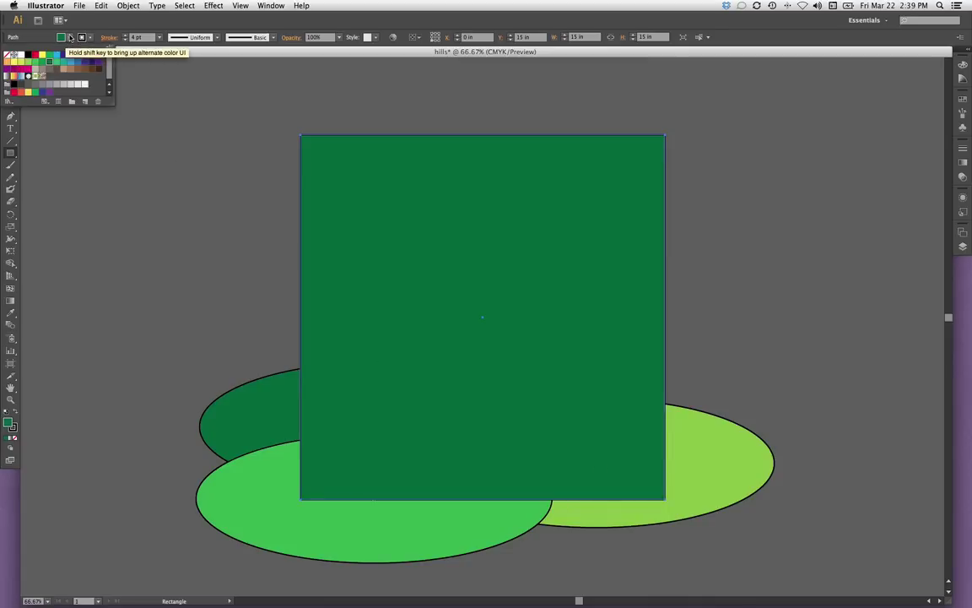
click(56, 54)
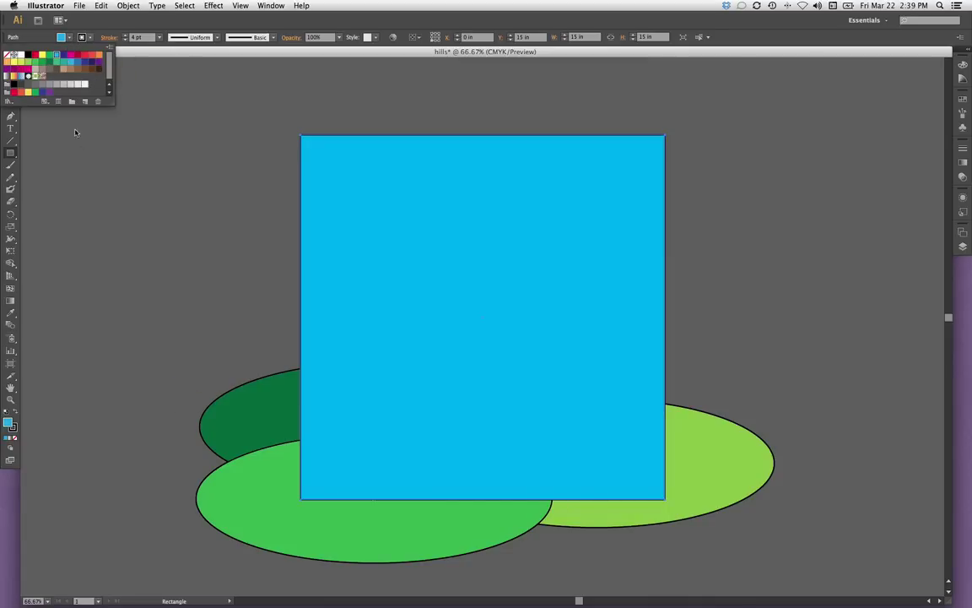
Send the cyan rectangle backward with Cmd+[ until it sits behind all three hills.
click(401, 185)
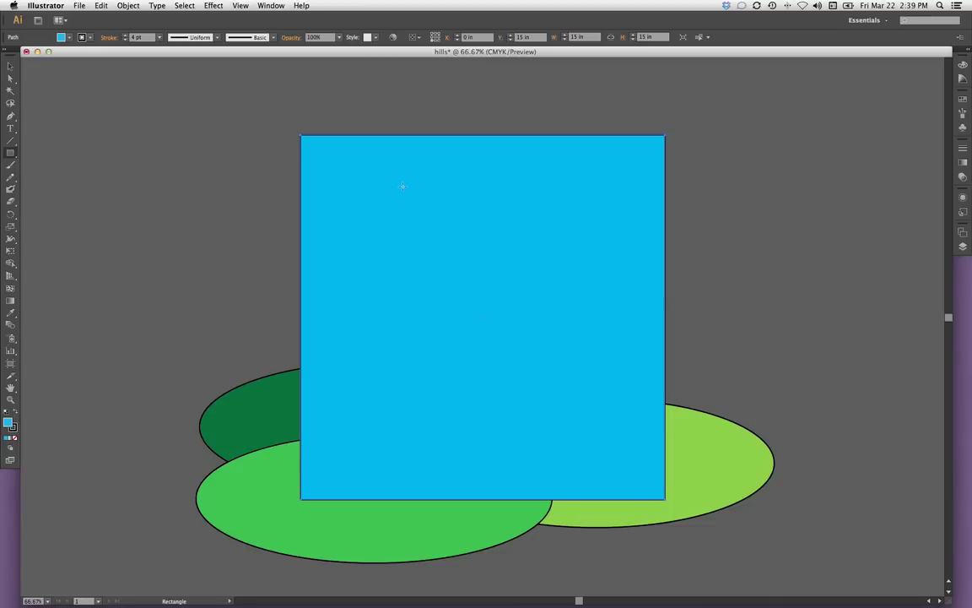
key(v)
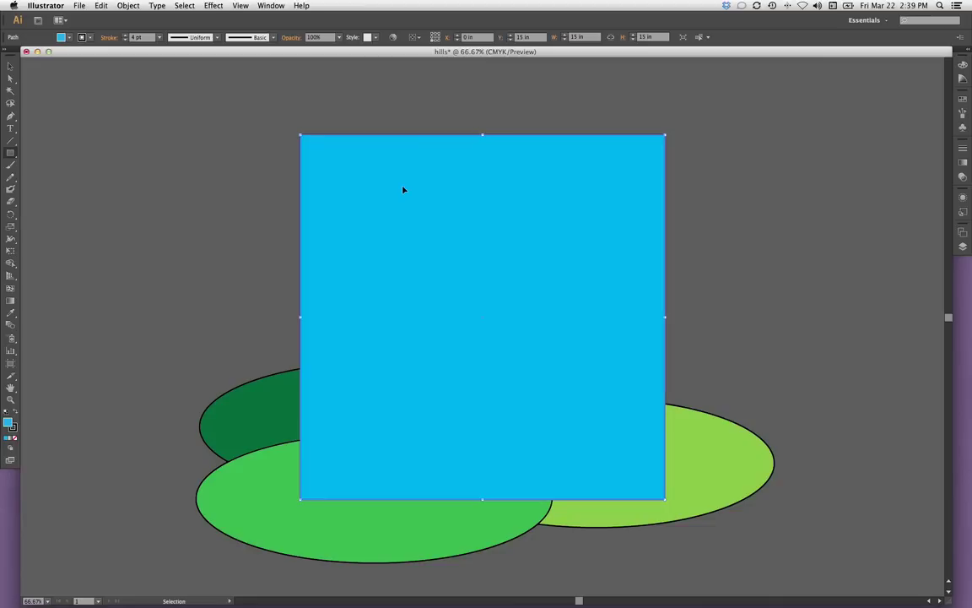
key(super+bracketleft)
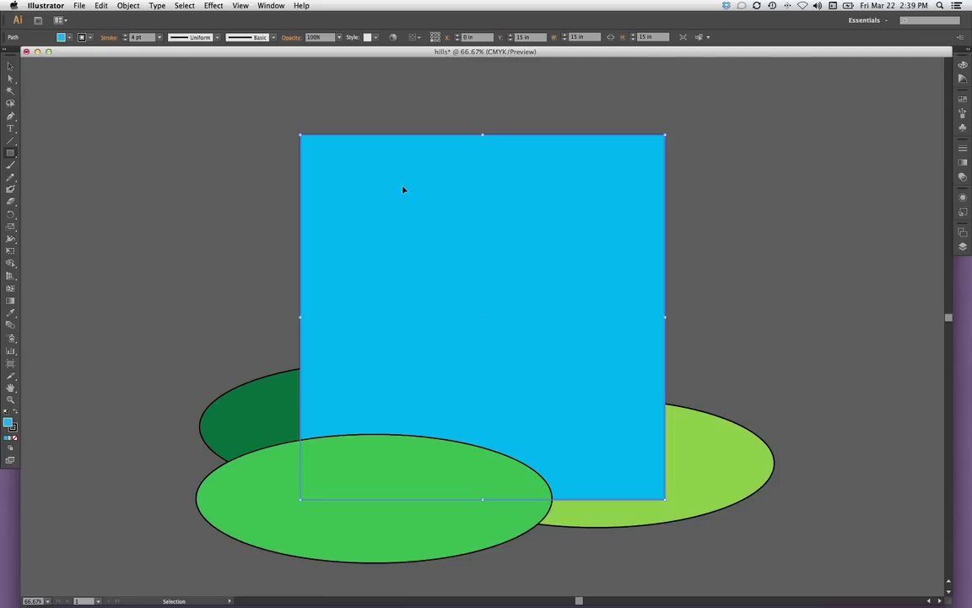
key(super+bracketleft)
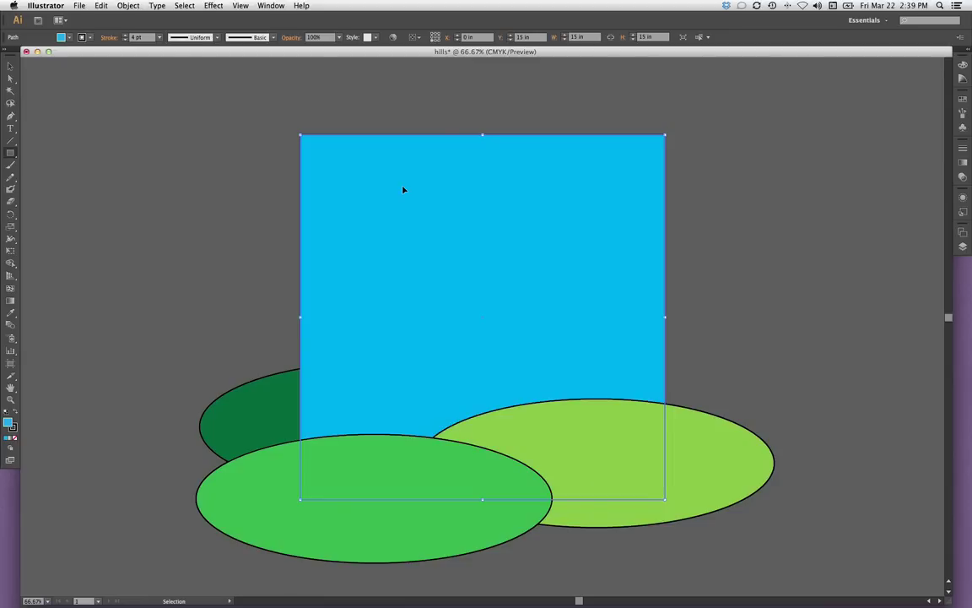
key(super+bracketleft)
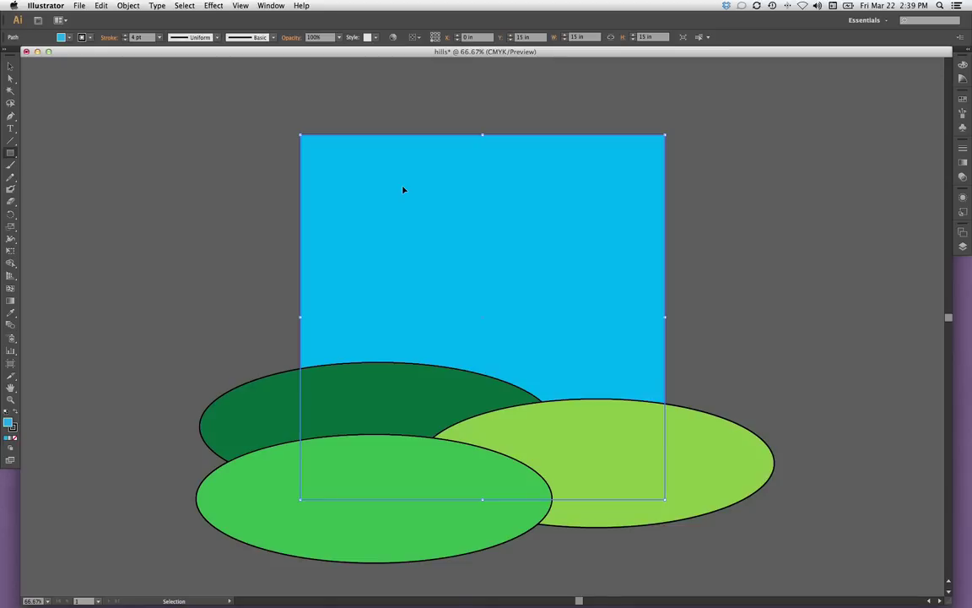
key(super+bracketright)
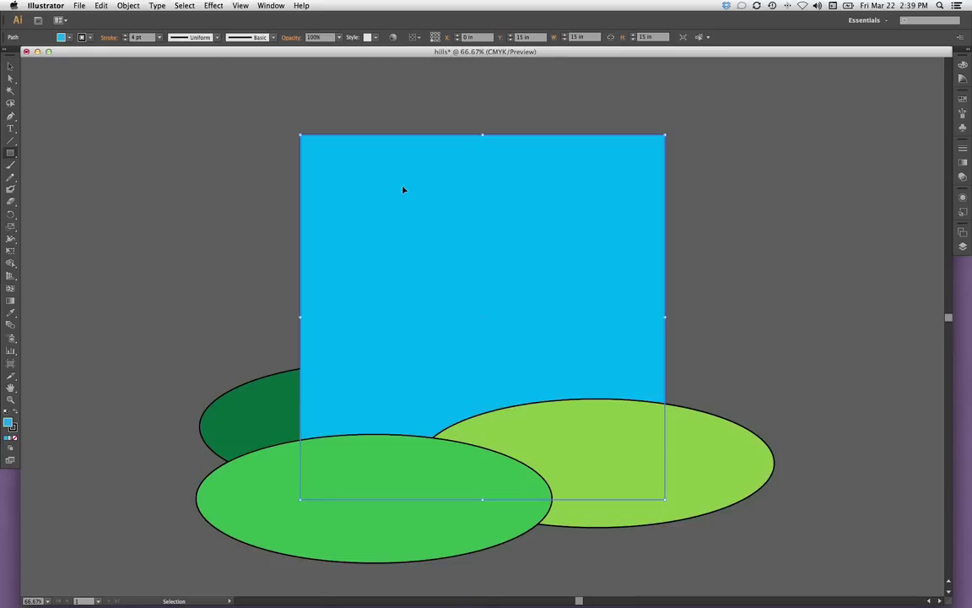
key(super+bracketleft)
key(m)
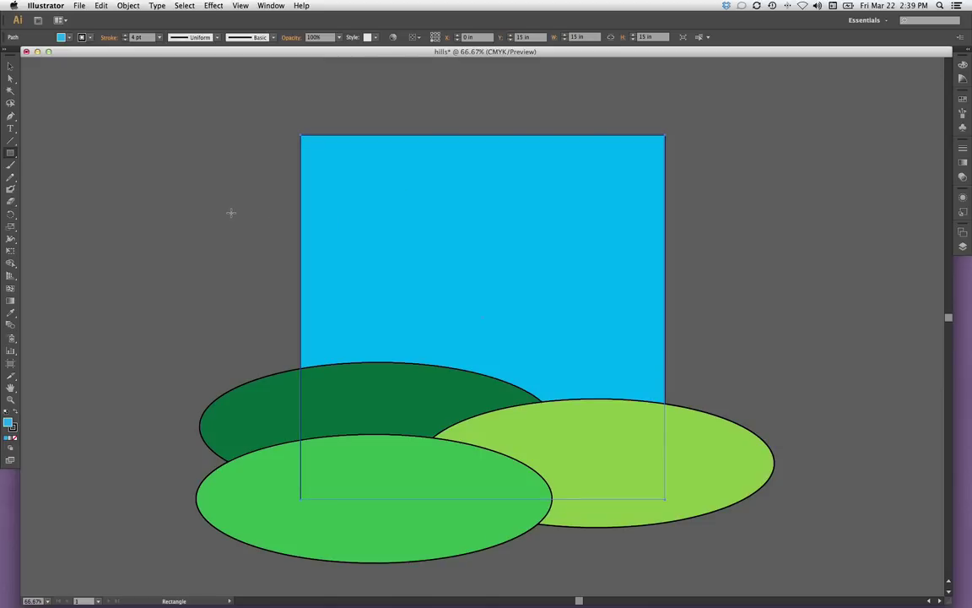
Draw three rectangles covering the hill overhang left of, below and right of the artboard.
click(11, 154)
mouse_move(180, 322)
mouse_down()
mouse_move(258, 542)
mouse_move(272, 559)
mouse_move(300, 567)
mouse_up()
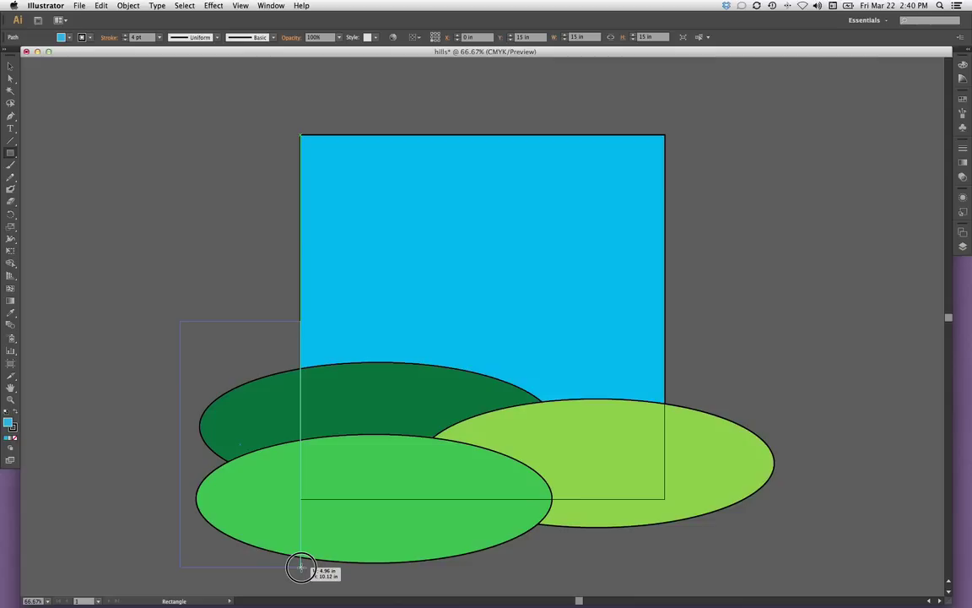
drag(300, 567, 300, 567)
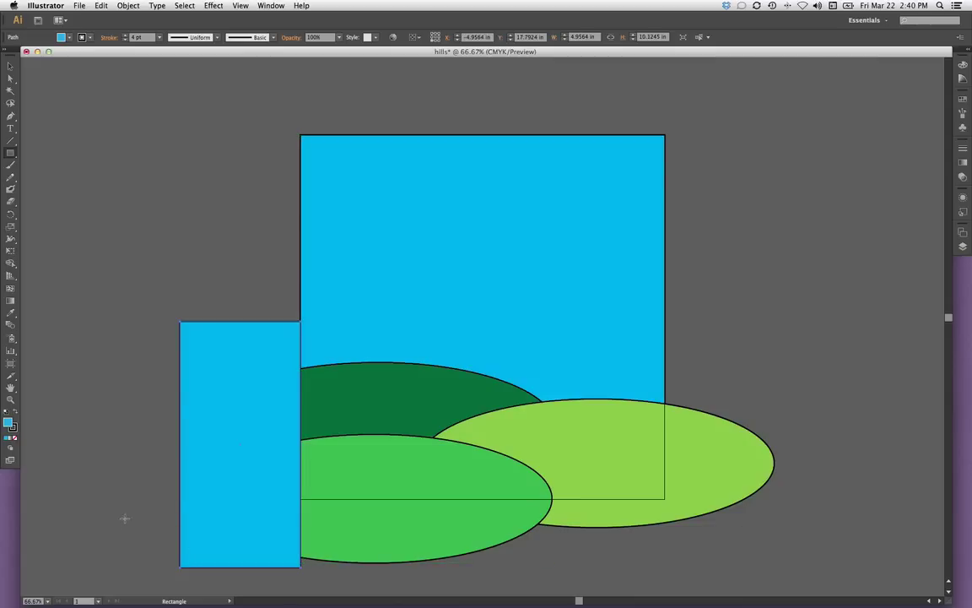
drag(130, 499, 696, 573)
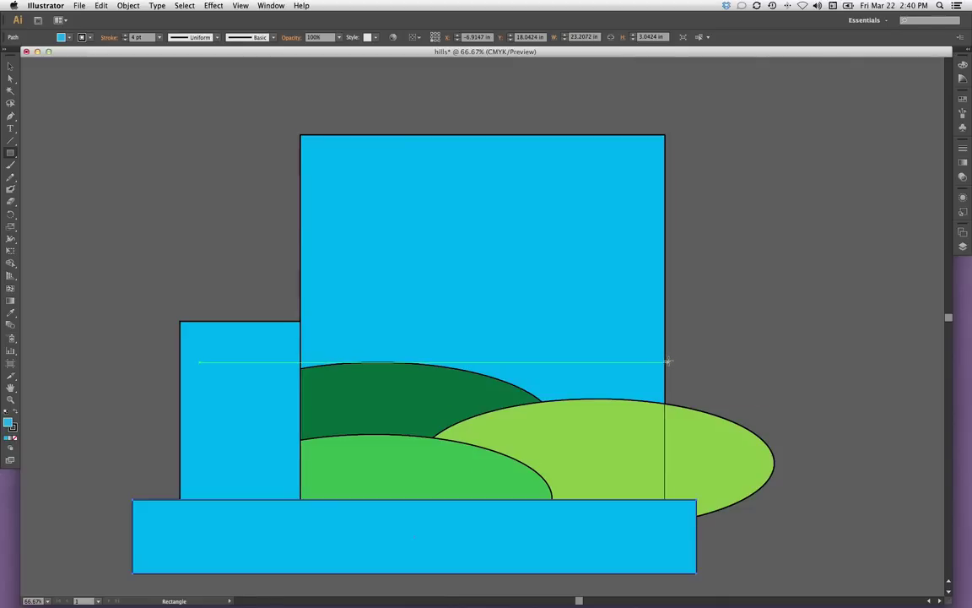
drag(665, 360, 784, 545)
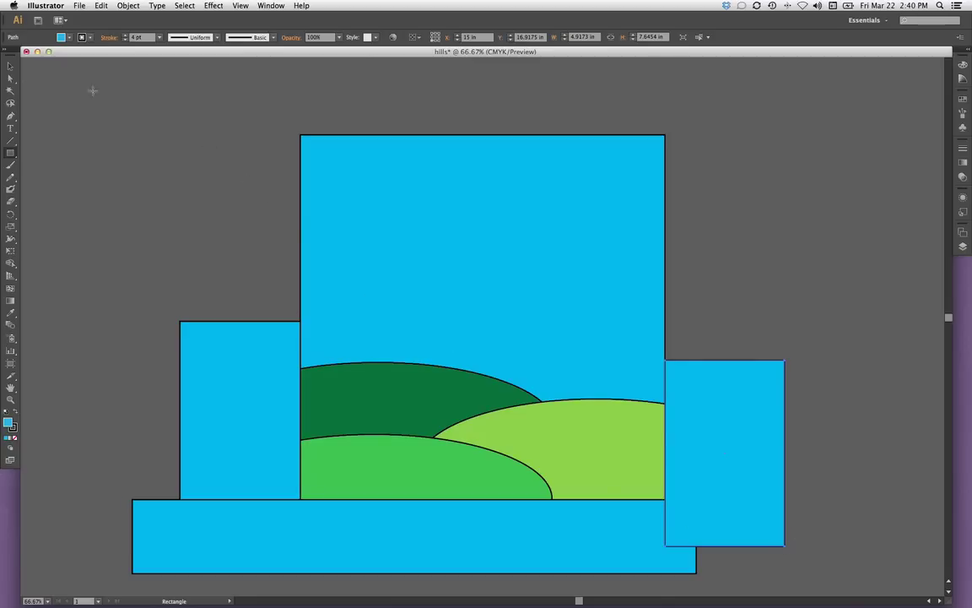
Select all the artwork with Cmd+A and switch to the Shape Builder Tool.
click(10, 65)
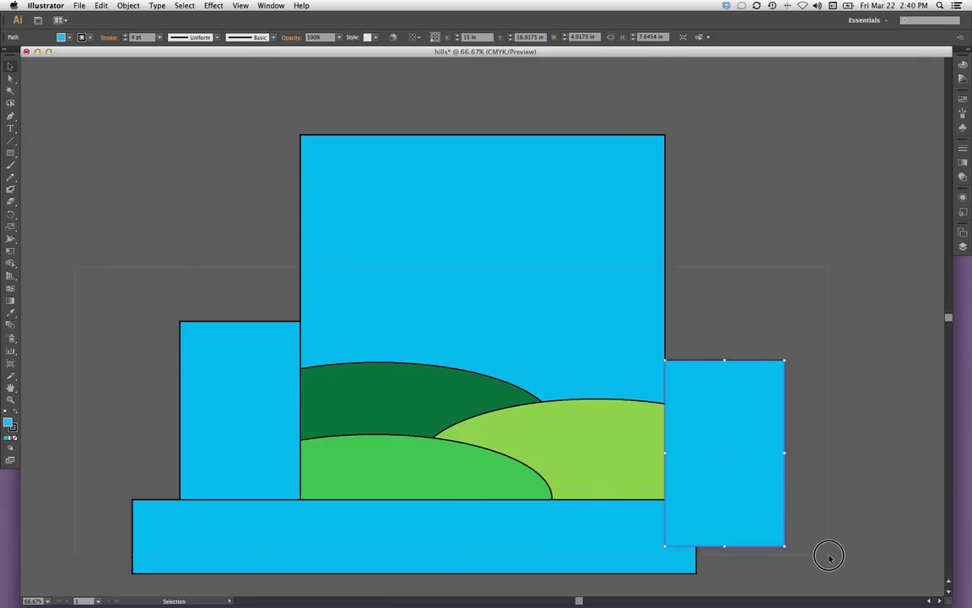
key(super+a)
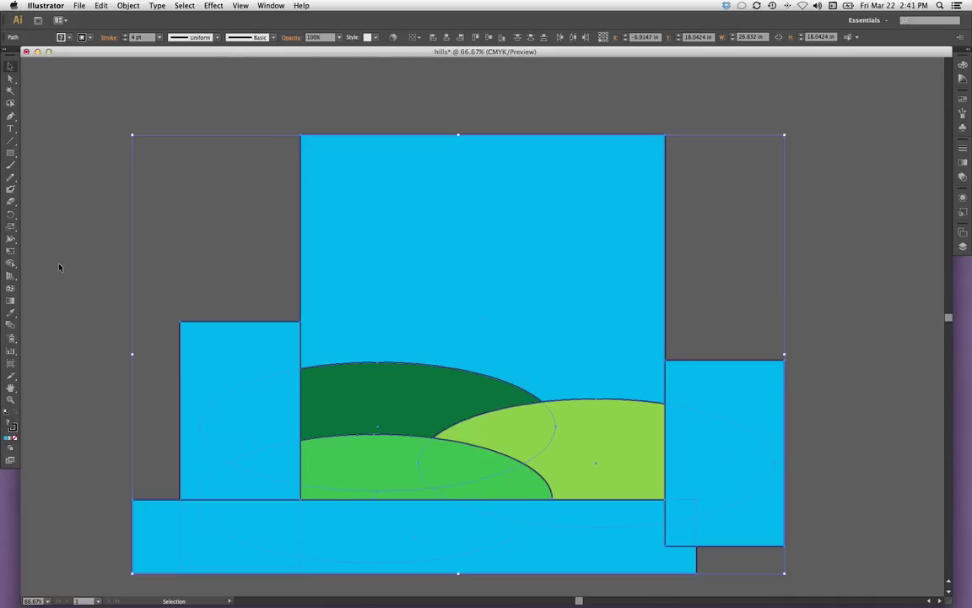
key(shift+m)
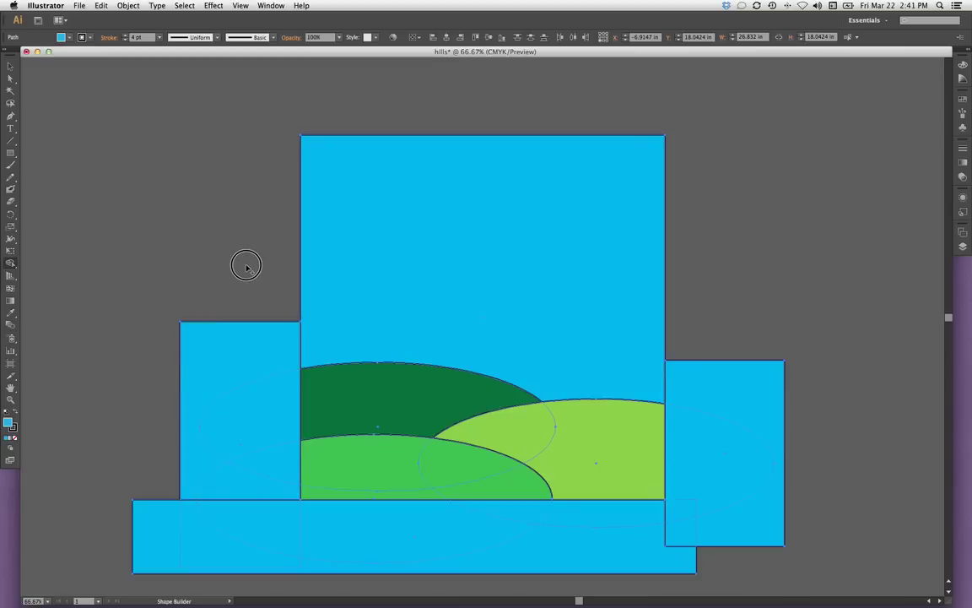
Shape Builder-drag across the left rectangle regions so they combine into a single blue piece.
drag(247, 267, 268, 406)
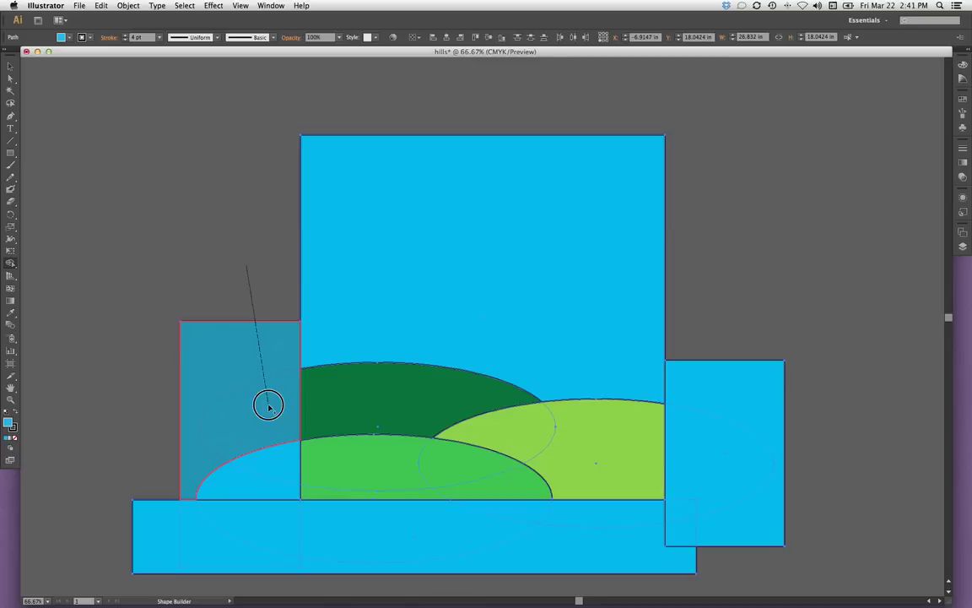
drag(269, 406, 269, 408)
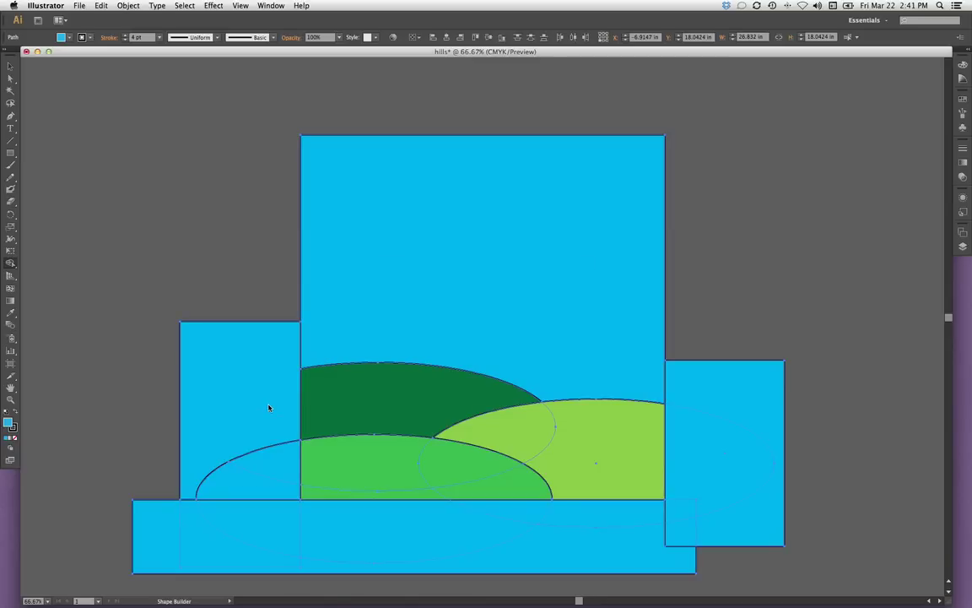
Remove the left overhang, the blue sliver under the front hill, and the right overhang rectangle.
click(221, 249)
drag(221, 249, 243, 391)
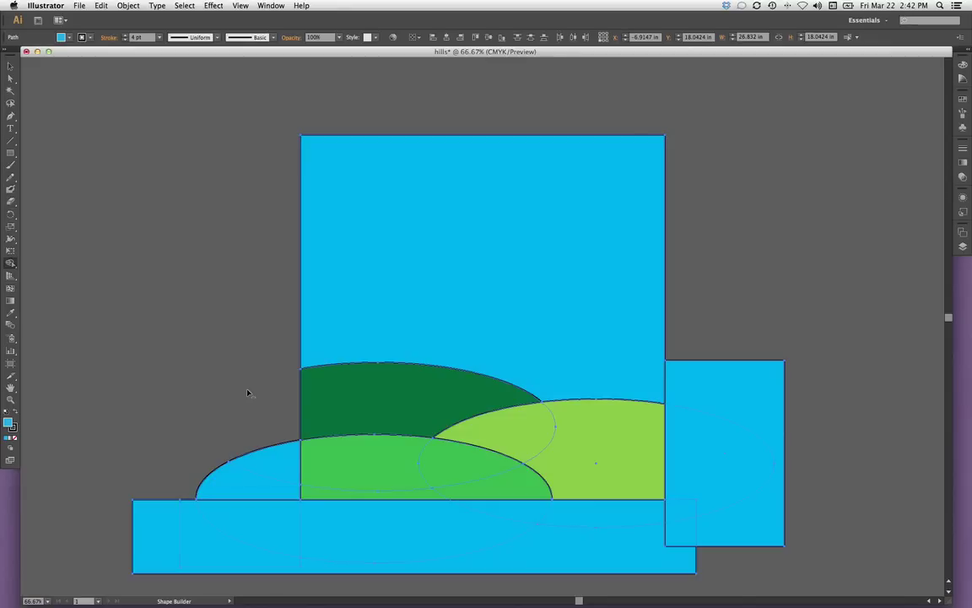
mouse_move(248, 391)
mouse_down()
mouse_move(284, 523)
mouse_move(213, 549)
mouse_move(330, 531)
mouse_move(308, 565)
mouse_up()
mouse_move(507, 517)
mouse_down()
mouse_move(553, 558)
mouse_move(595, 523)
mouse_up()
drag(678, 538, 682, 390)
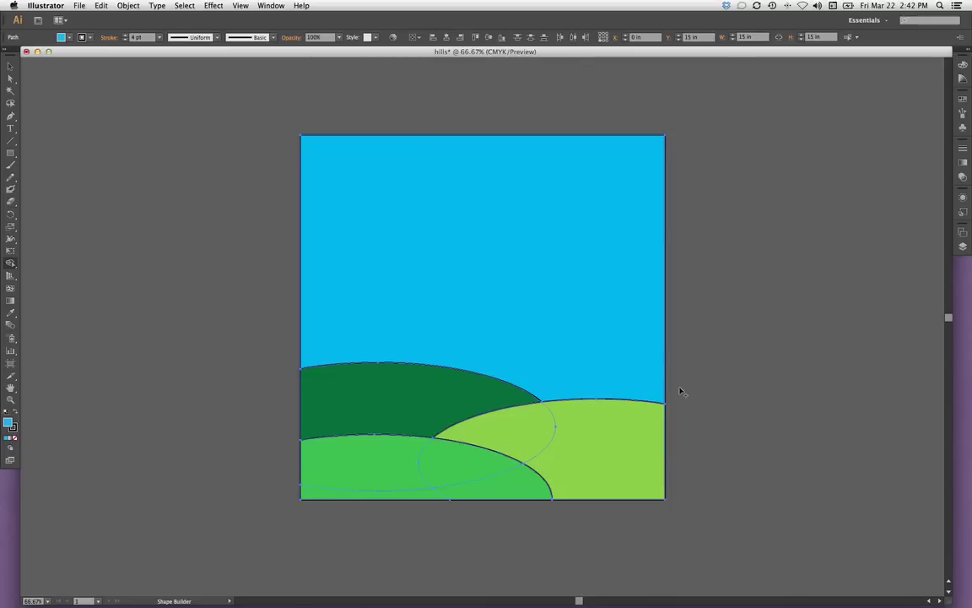
key(v)
click(707, 420)
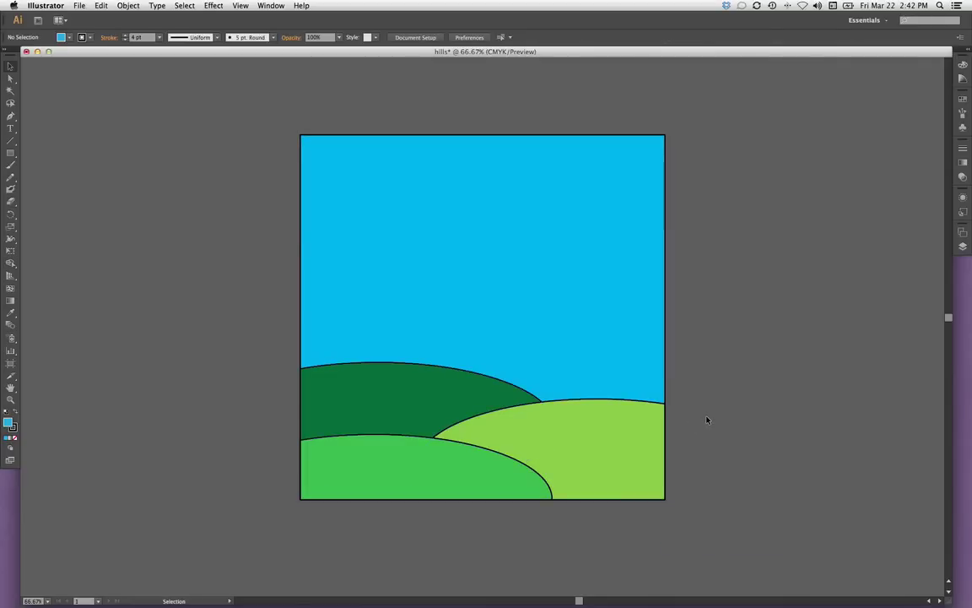